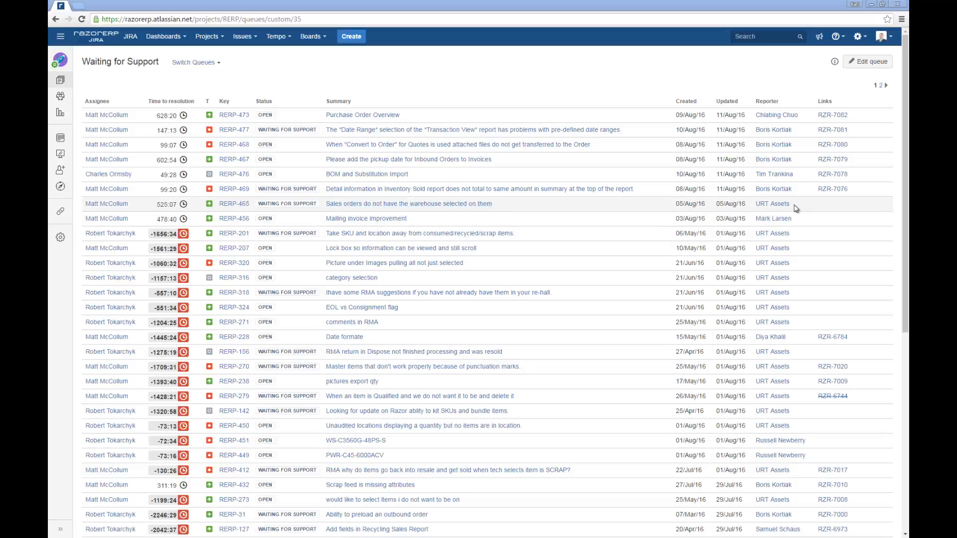
Step: Open the support request "Sales orders do not have the warehouse selected on them" and review its details and comments
mouse_move(787, 204)
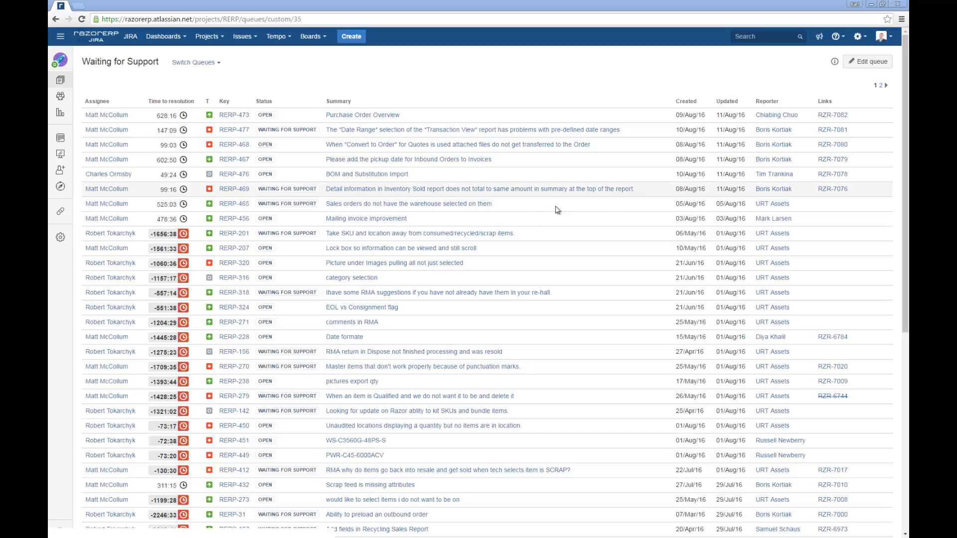
click(376, 205)
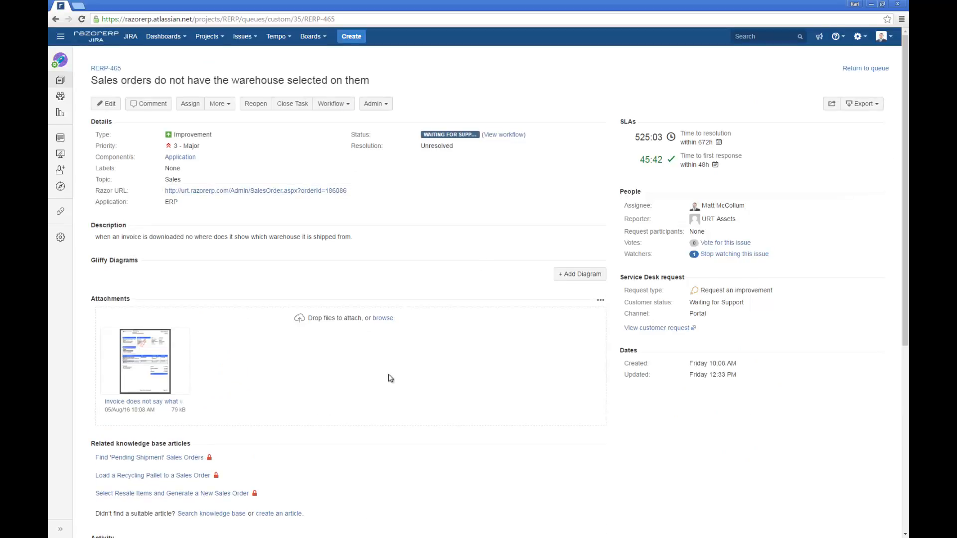
scroll(391, 378, down, 3)
scroll(394, 377, down, 3)
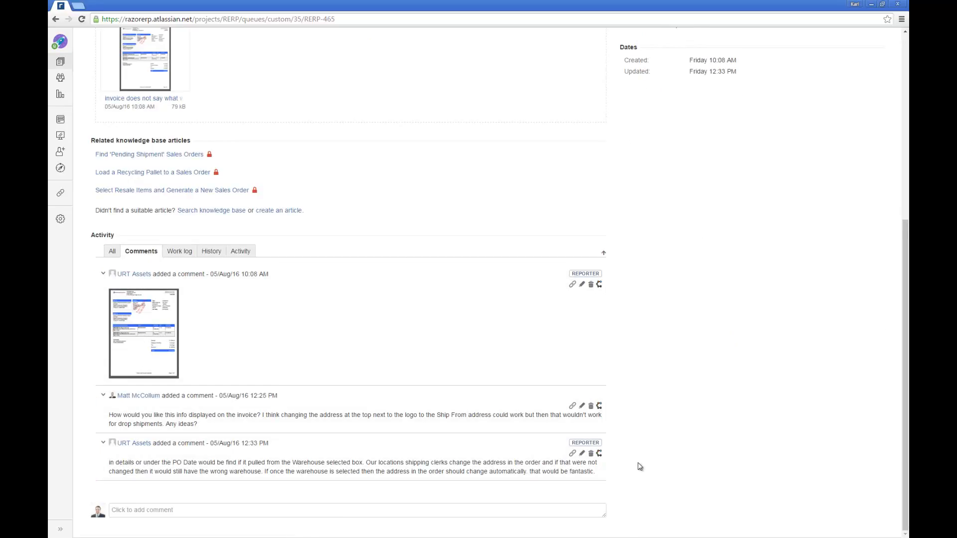
scroll(640, 466, up, 6)
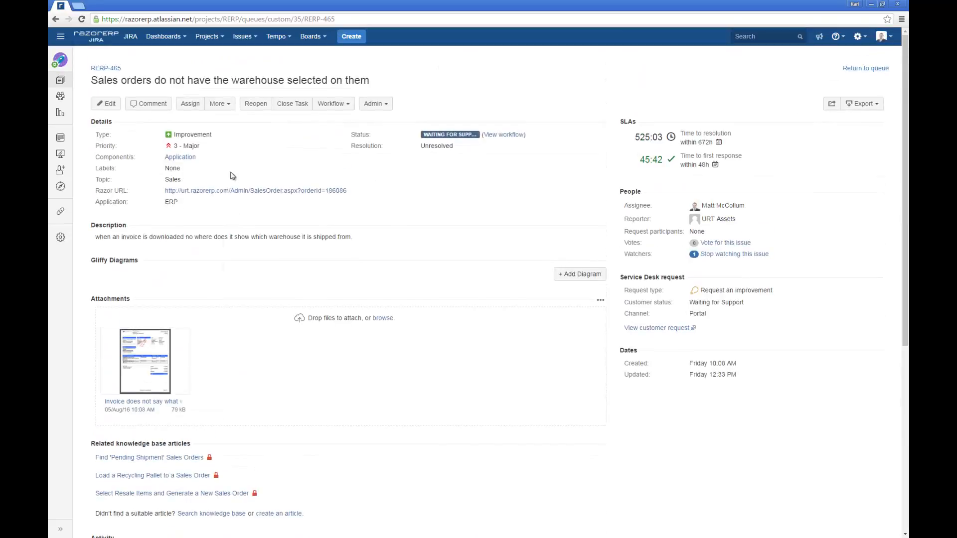
Step: Start creating a linked issue from request RERP-465 and set its project to Razor ERP (RZR)
click(226, 105)
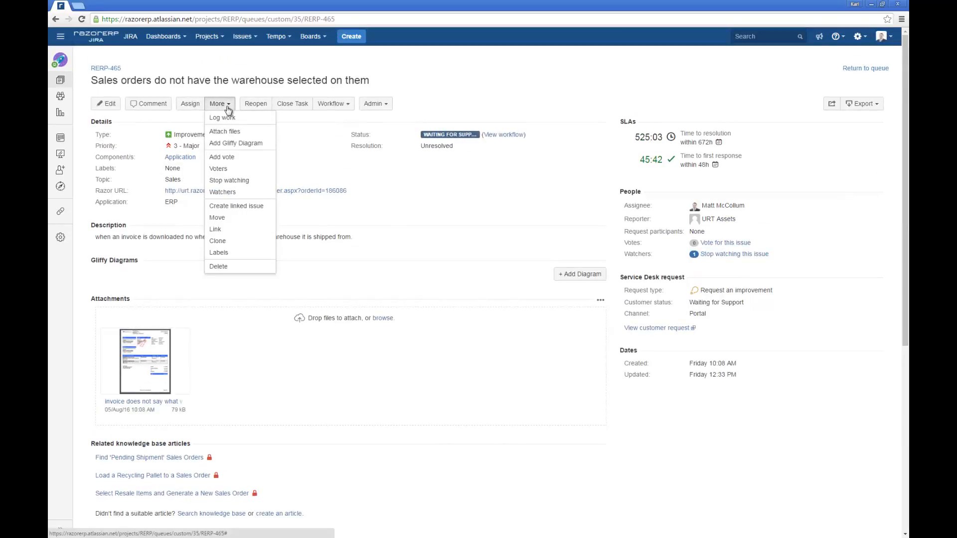
click(237, 208)
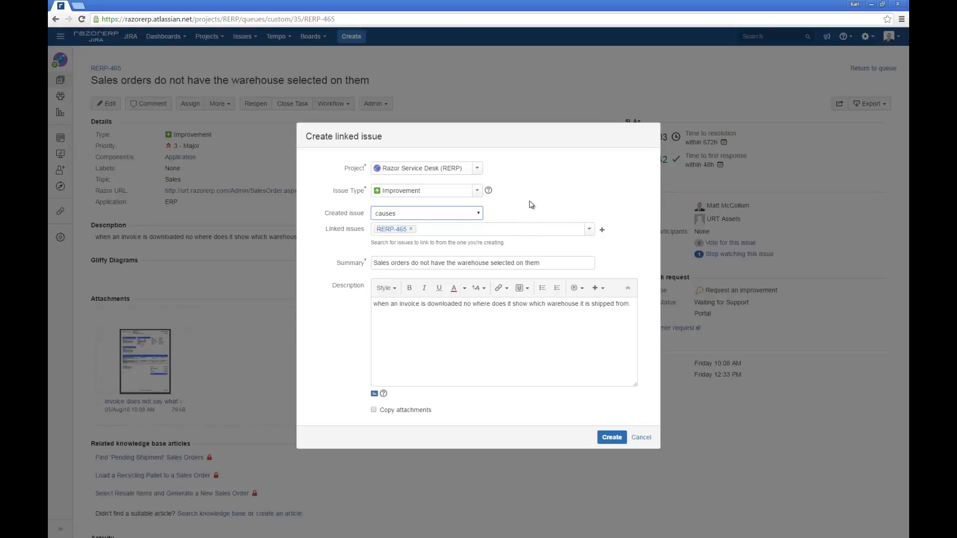
click(478, 170)
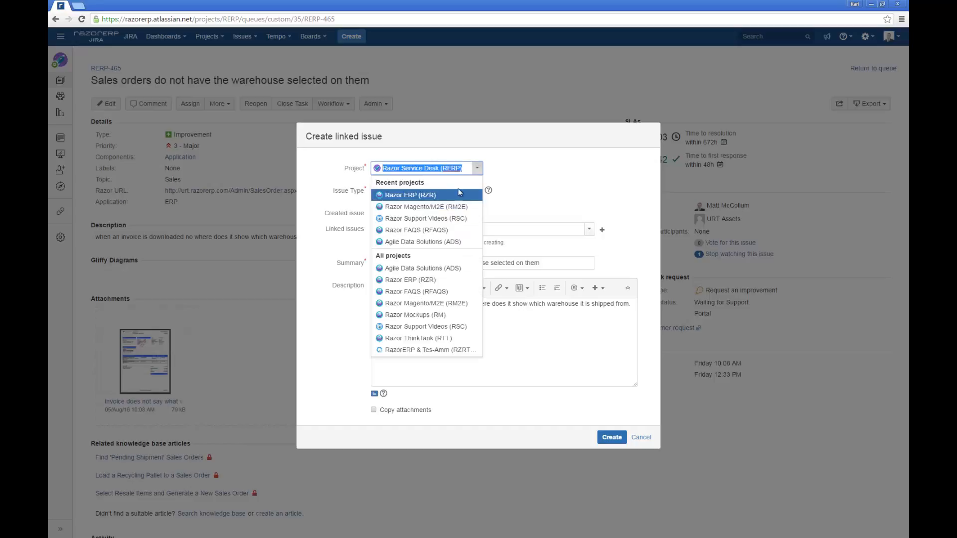
click(444, 200)
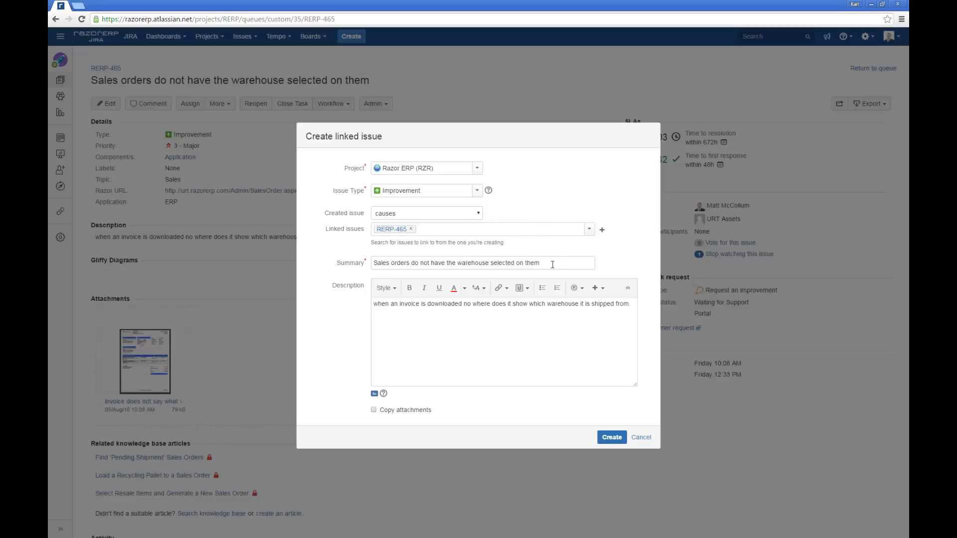
Step: Add "type in clear description here", a blank line and the heading "FROM THE CUSTOMER" above the customer's text in the description
drag(553, 265, 336, 264)
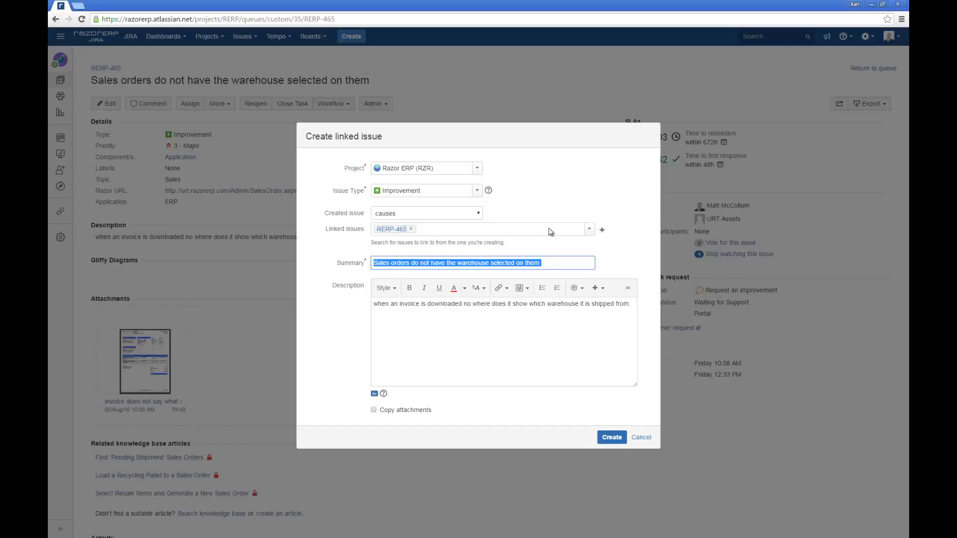
key(Return)
click(489, 321)
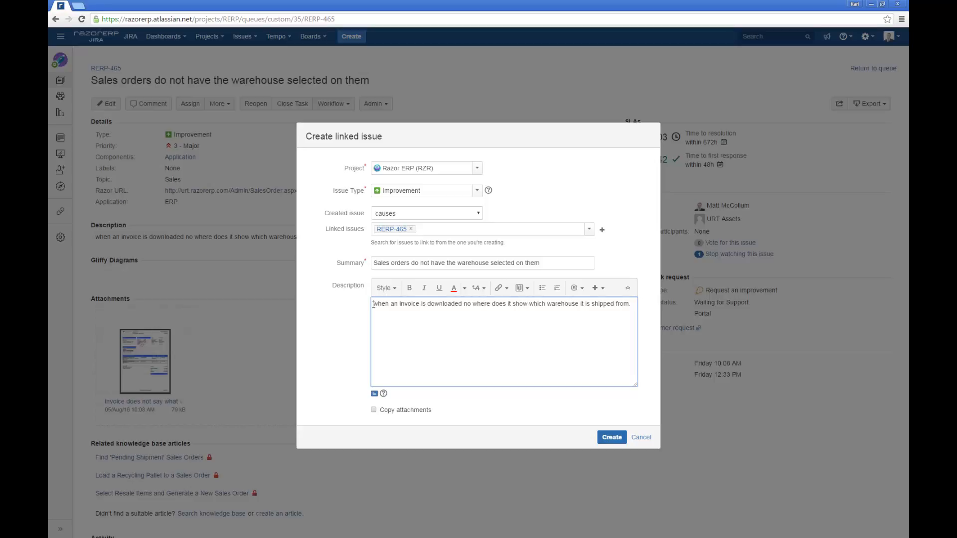
click(374, 304)
key(Return)
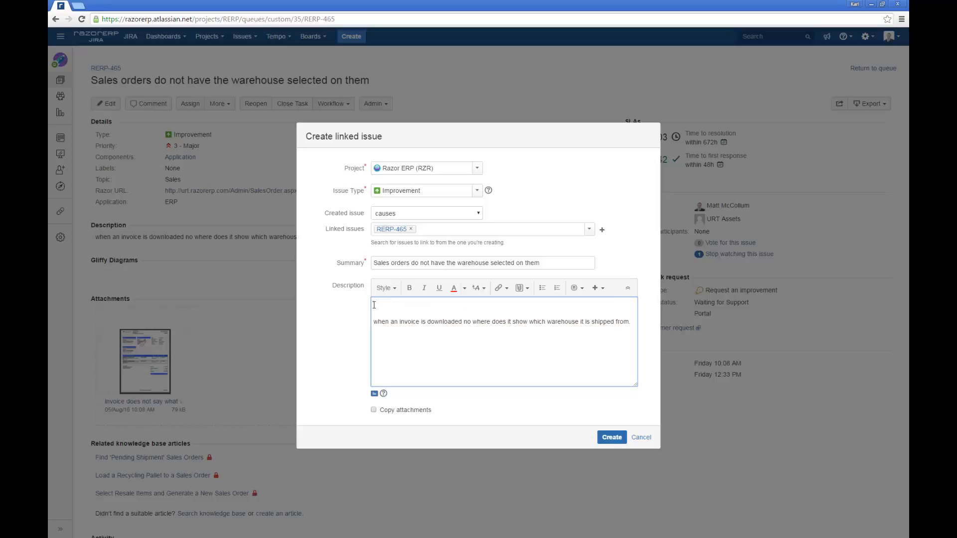
text(FROM THE CUSTOMER)
key(Return)
key(Up)
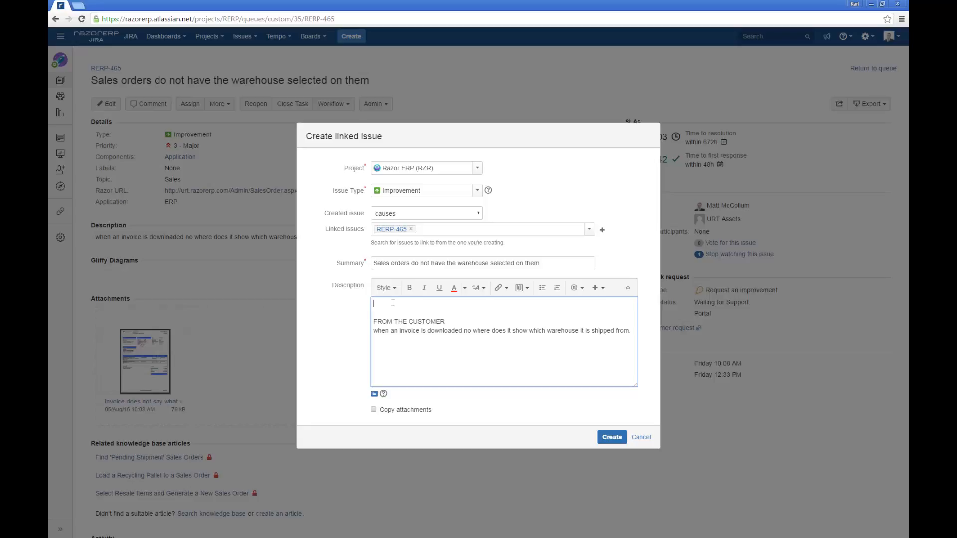
text(type in clear description here)
drag(632, 331, 370, 322)
click(518, 359)
Step: Create the linked issue with the attachments copied over, and open the new issue in a separate tab
click(375, 410)
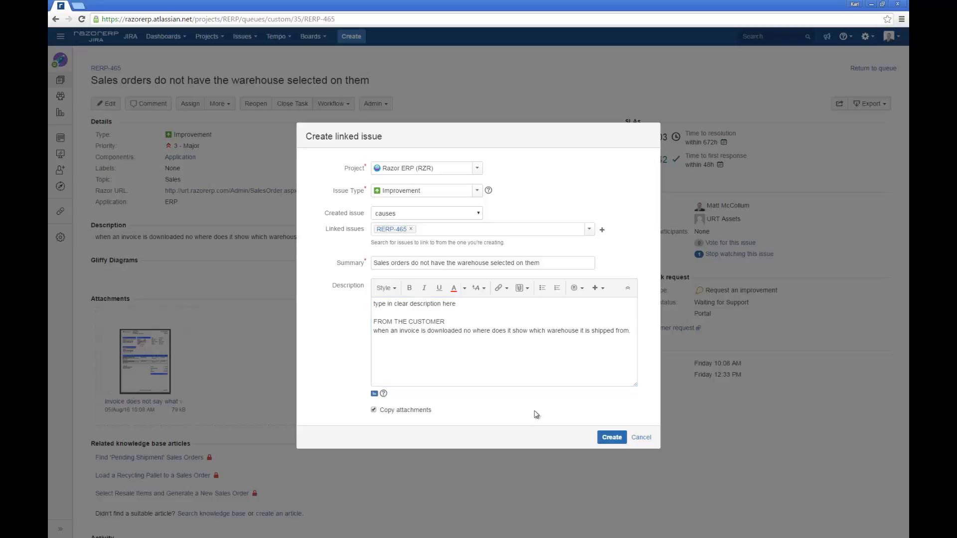
click(613, 439)
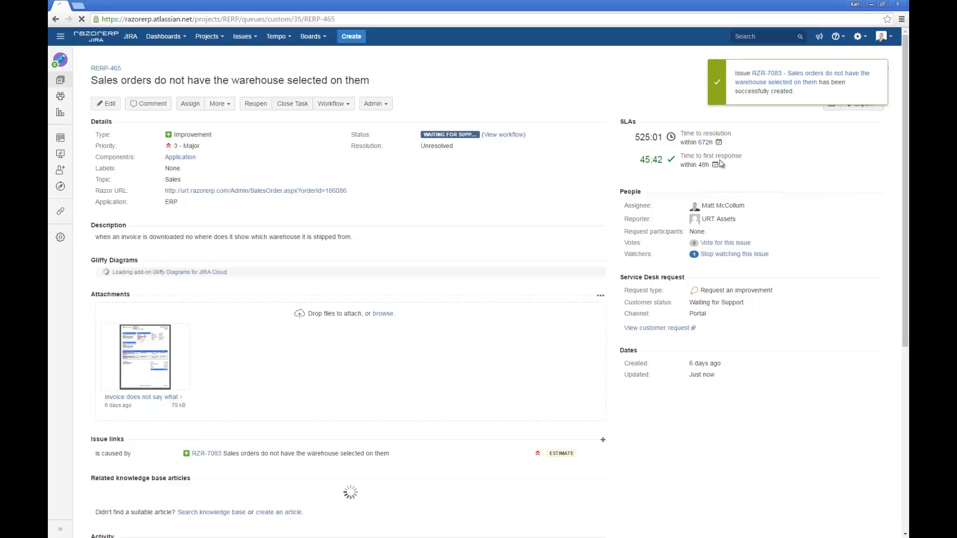
right_click(768, 73)
click(796, 82)
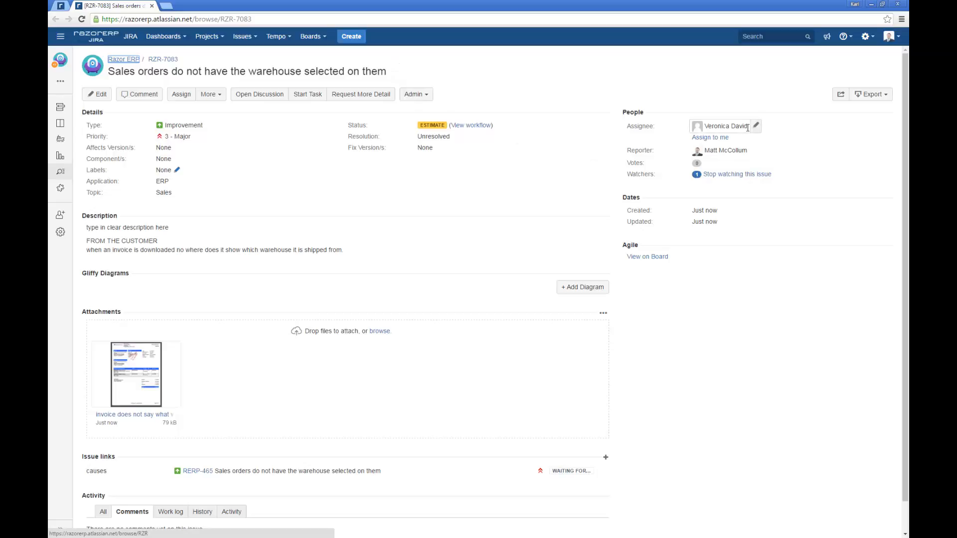
Step: Edit issue RZR-7083, setting its visibility to Public and its customer to URT
click(100, 95)
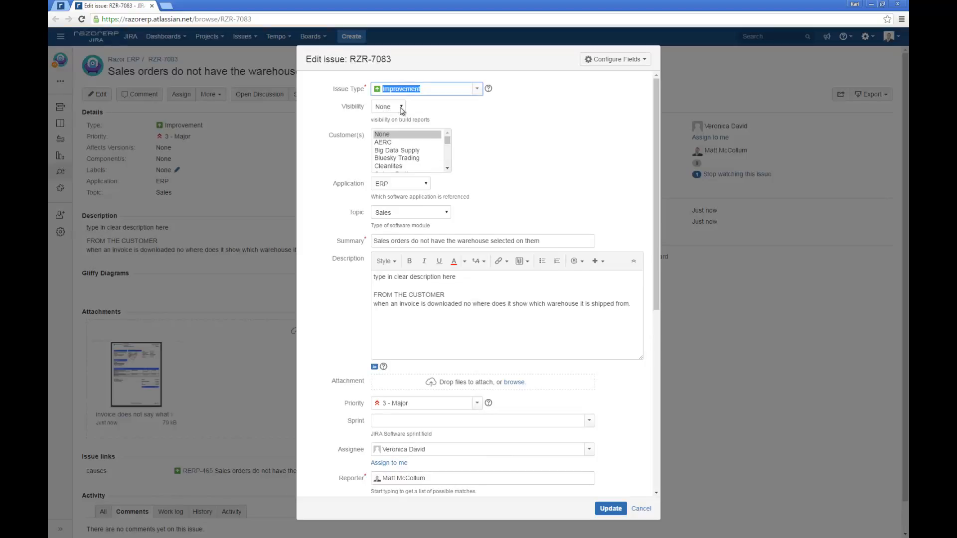
click(401, 107)
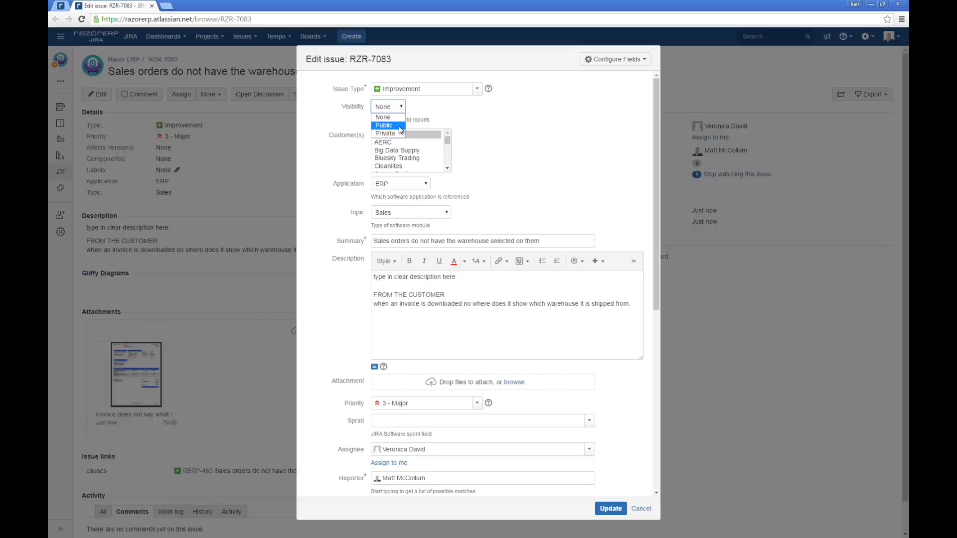
click(399, 127)
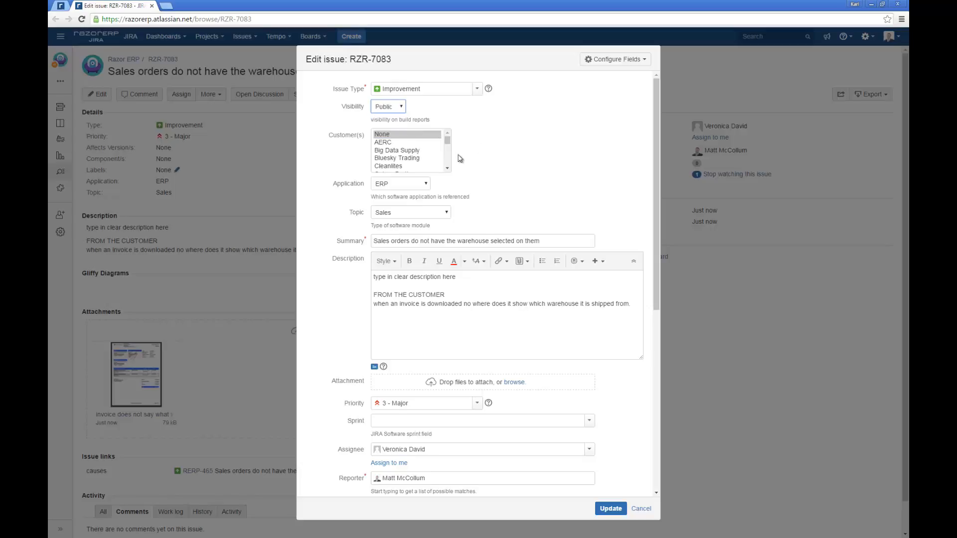
drag(447, 144, 449, 150)
key(u)
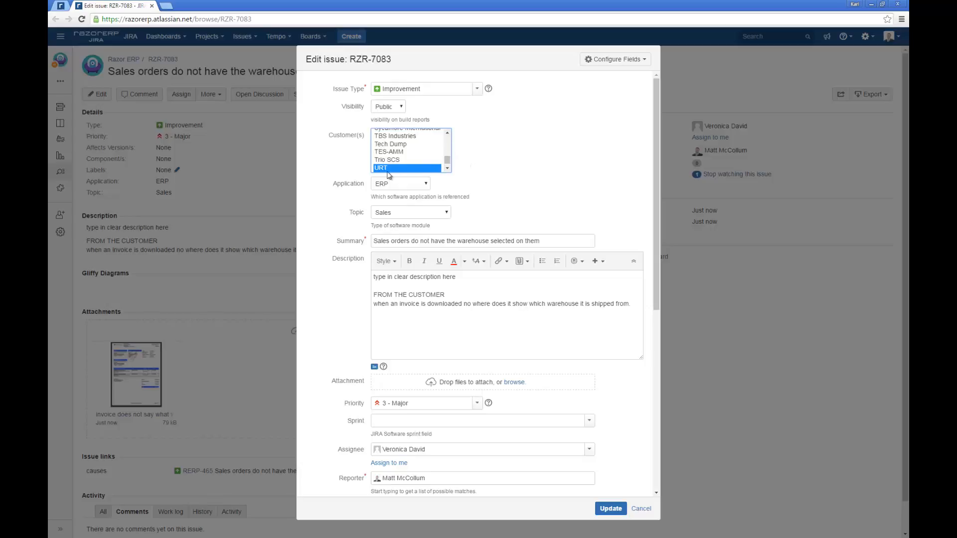
click(522, 203)
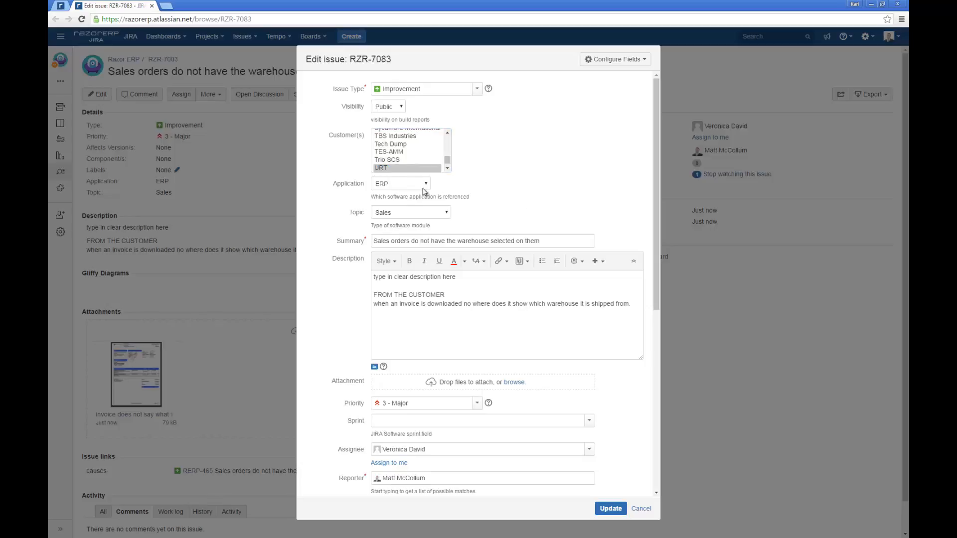
Step: Set the issue's sprint to RZR Sprint 5 and save the update
scroll(459, 294, down, 3)
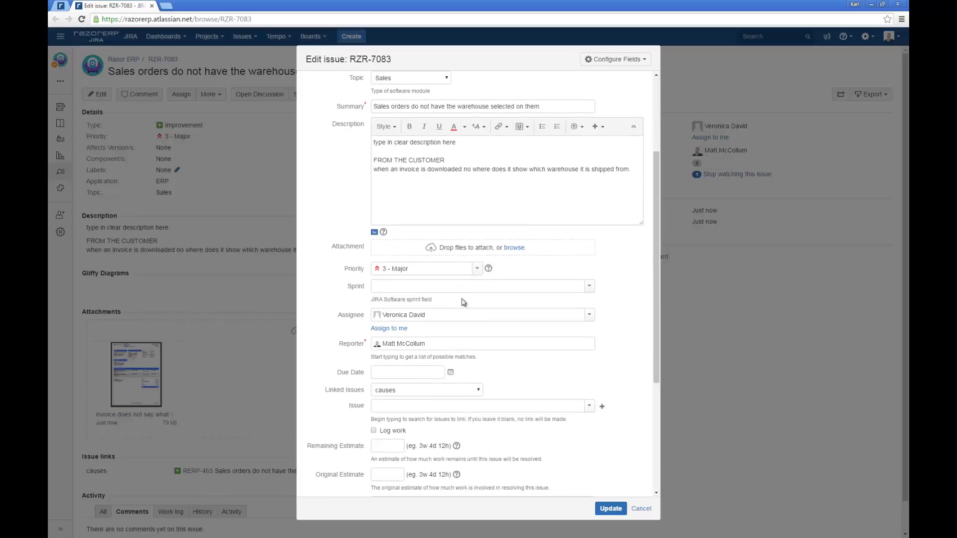
click(433, 287)
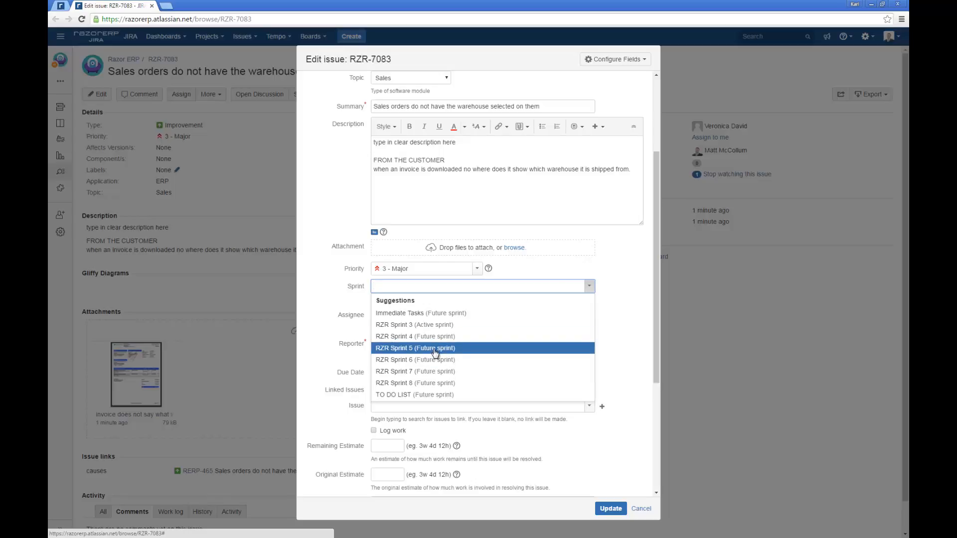
click(435, 353)
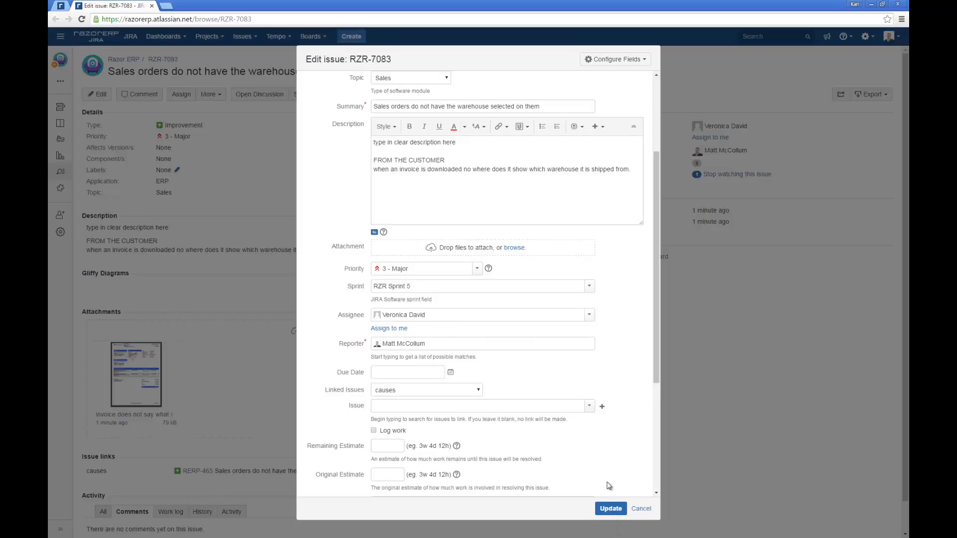
click(609, 510)
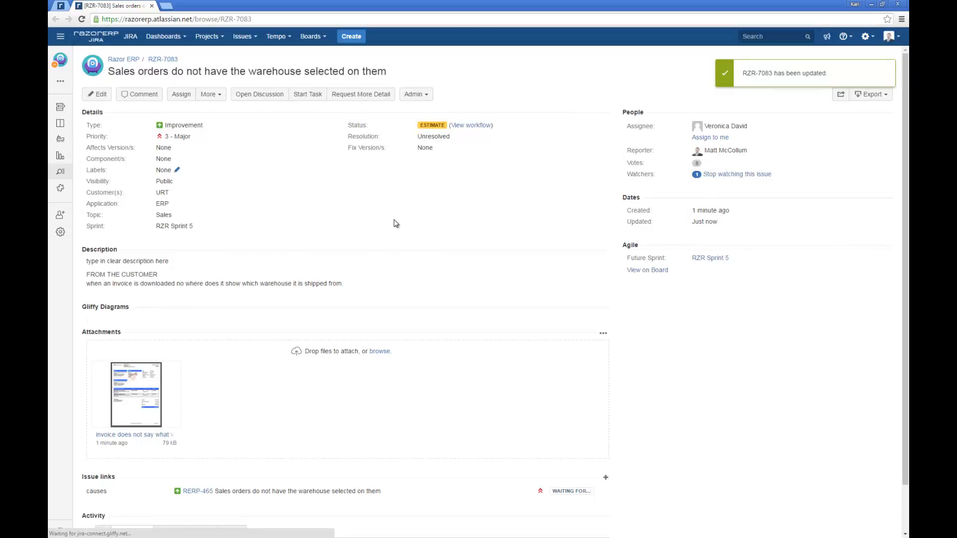
Step: Look up several possible team members by name in the issue's assignee field
click(757, 132)
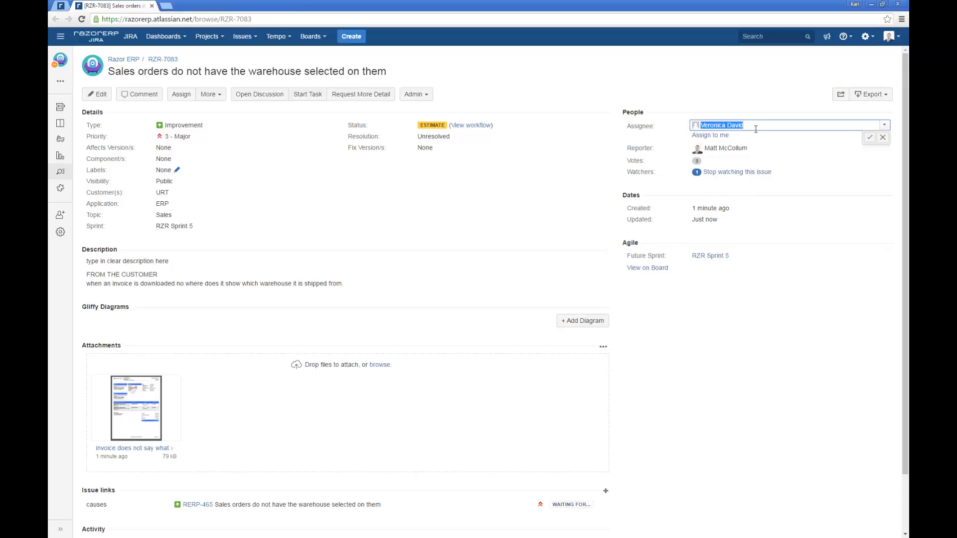
text(mm)
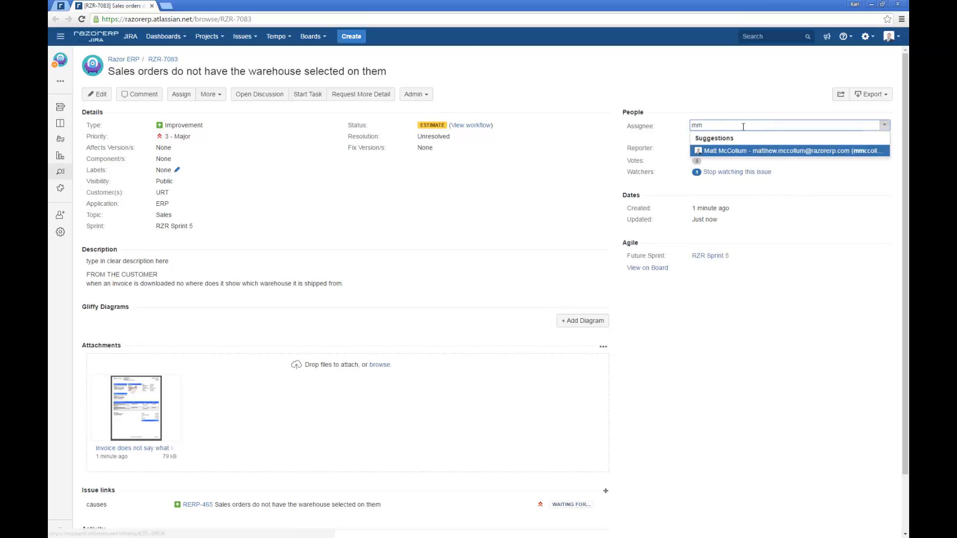
drag(744, 125, 651, 128)
text(ski)
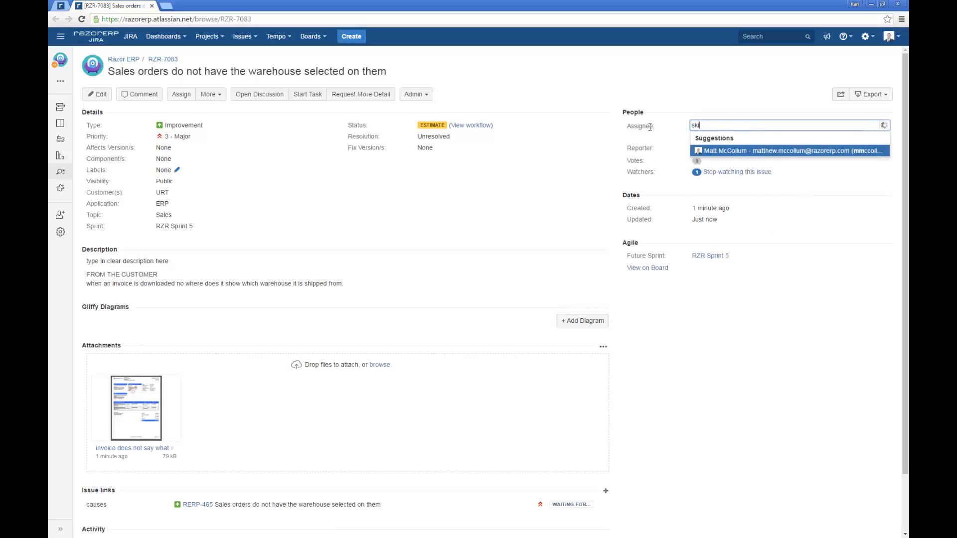
key(BackSpace)
key(BackSpace)
key(BackSpace)
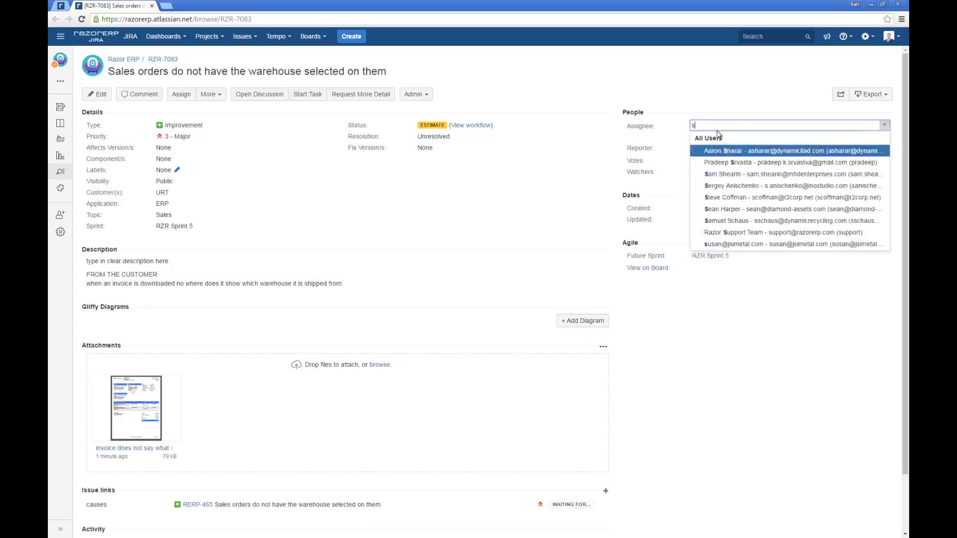
text(karl)
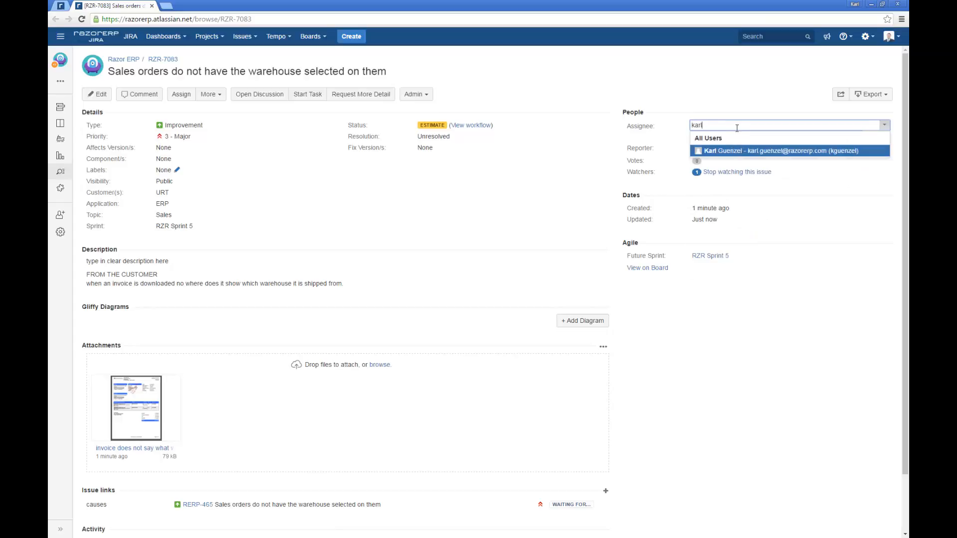
key(BackSpace)
key(BackSpace)
key(BackSpace)
key(BackSpace)
text(r)
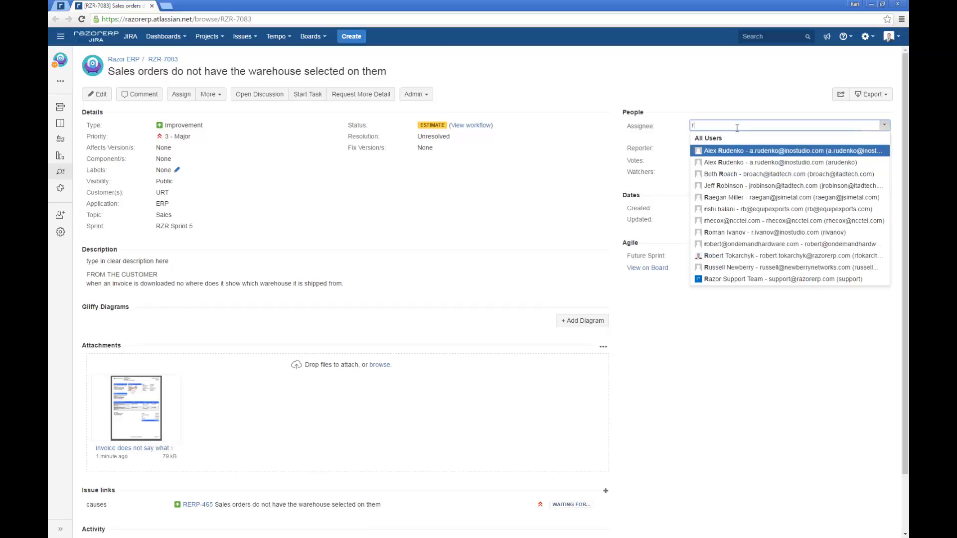
text(ob)
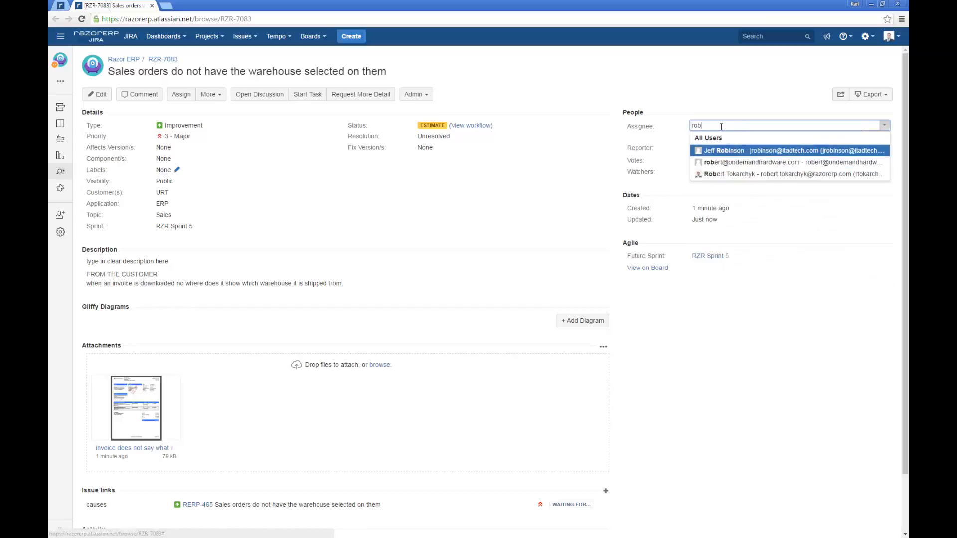
key(ctrl+a)
text(charl)
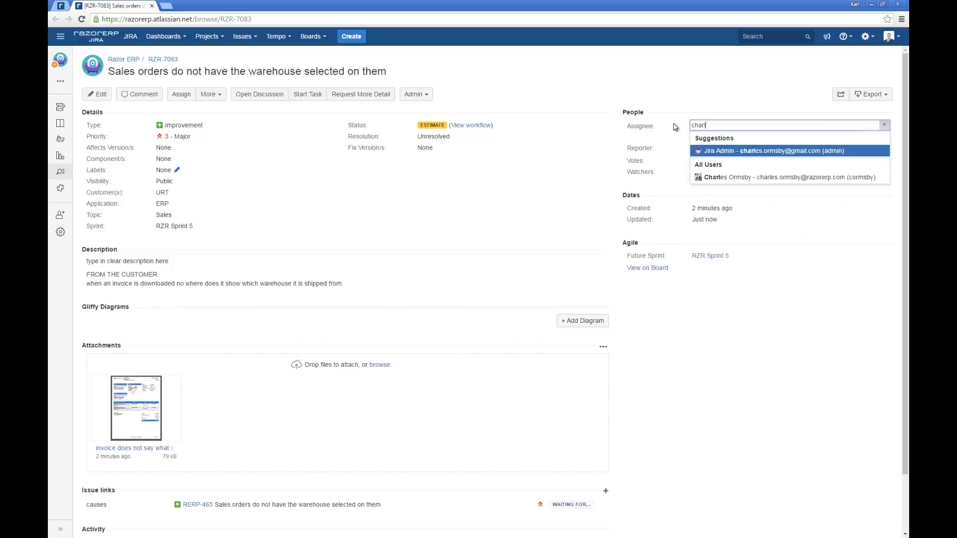
drag(732, 123, 625, 127)
Step: Try to assign issue RZR-7083 to a suggested user inline and to its reporter in the Assign dialog, then cancel
click(729, 151)
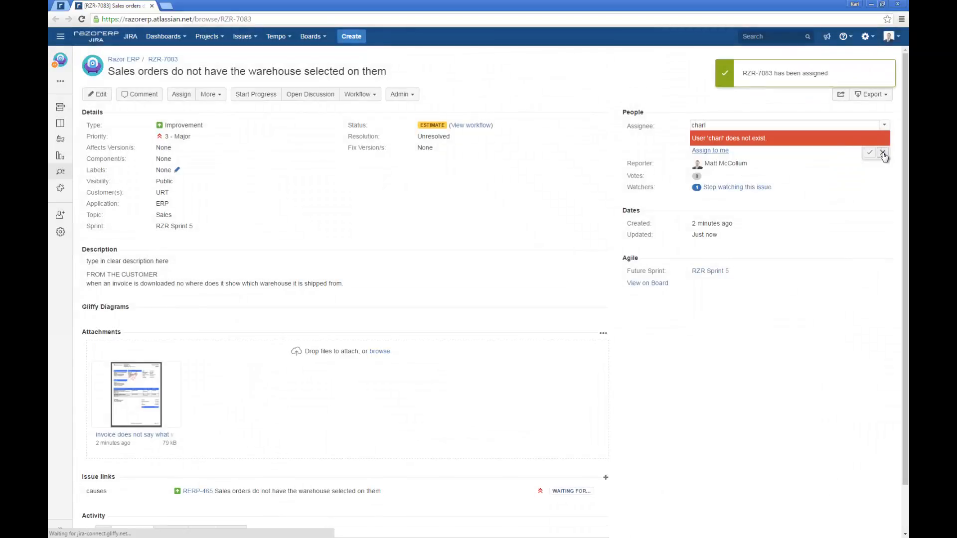
click(883, 154)
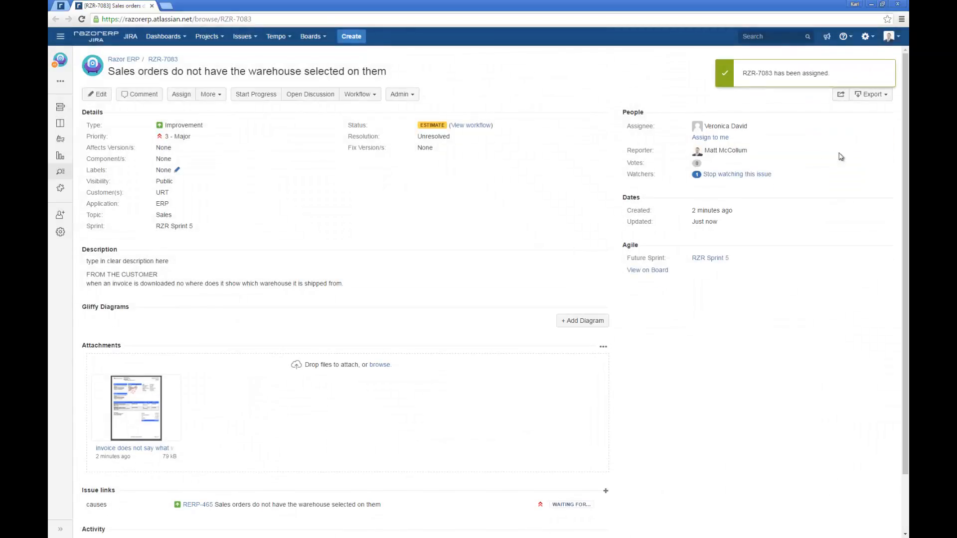
key(a)
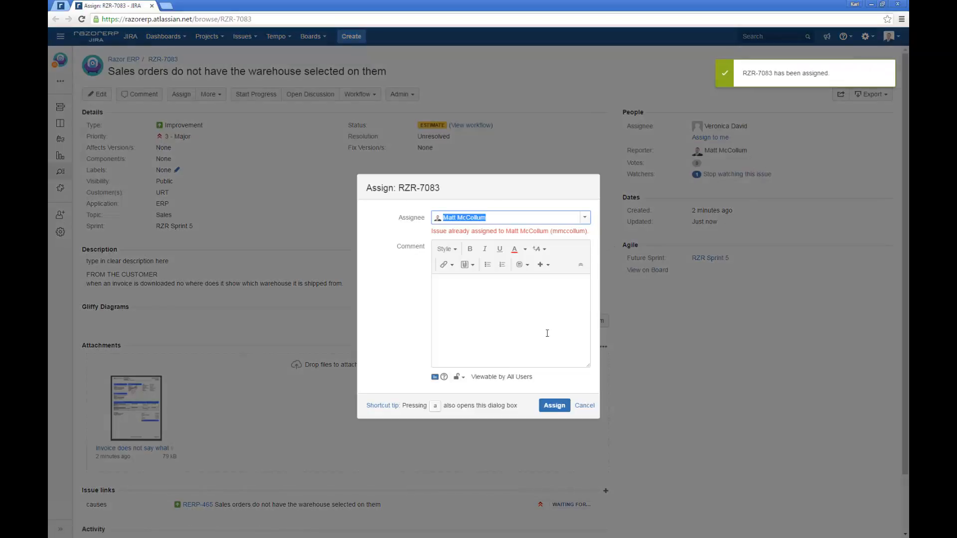
click(568, 409)
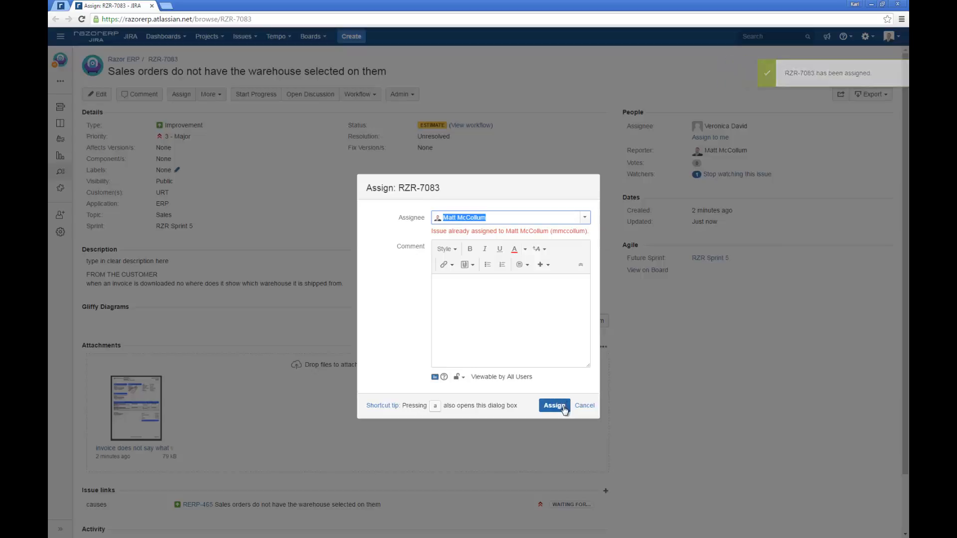
click(584, 405)
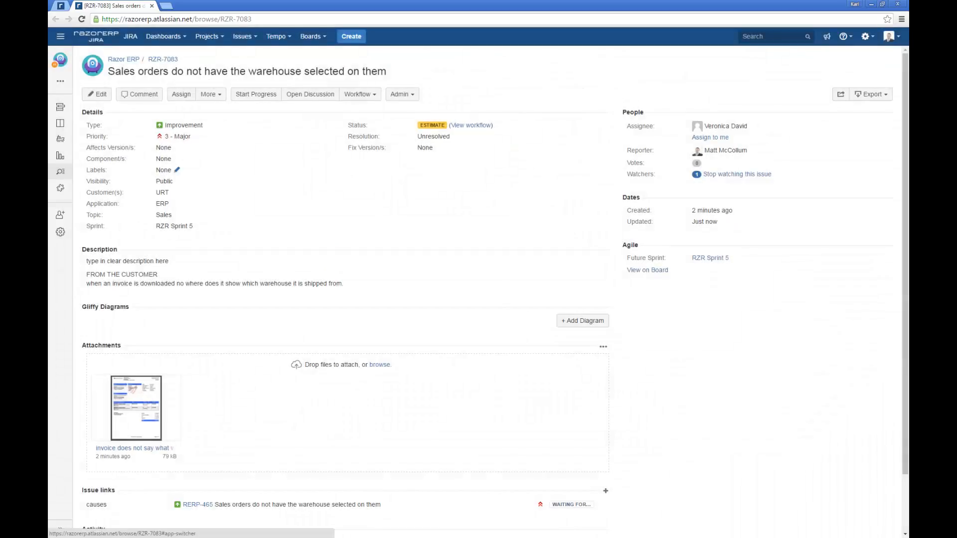
Step: Reload issue RZR-7083 and check its issue link on support request RERP-465 before returning to the development issue
click(80, 19)
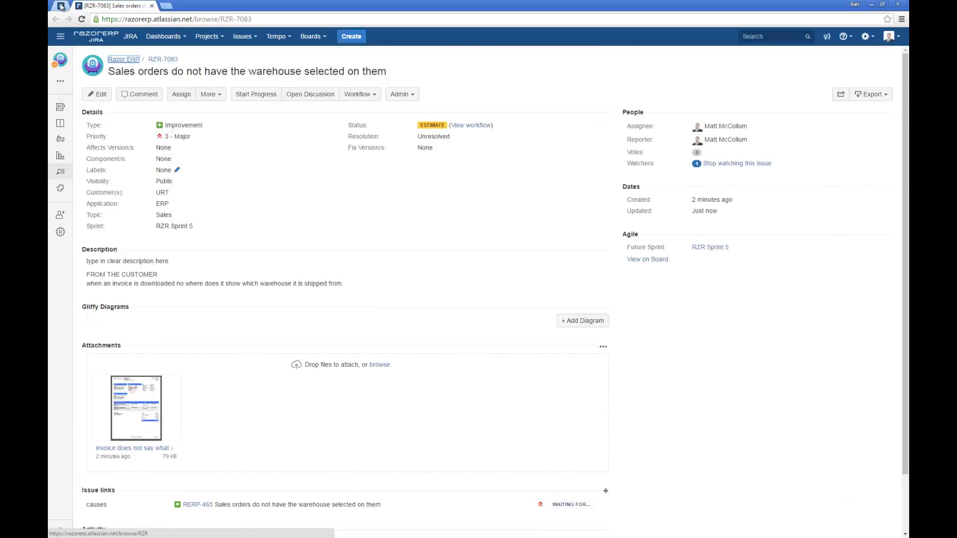
click(61, 6)
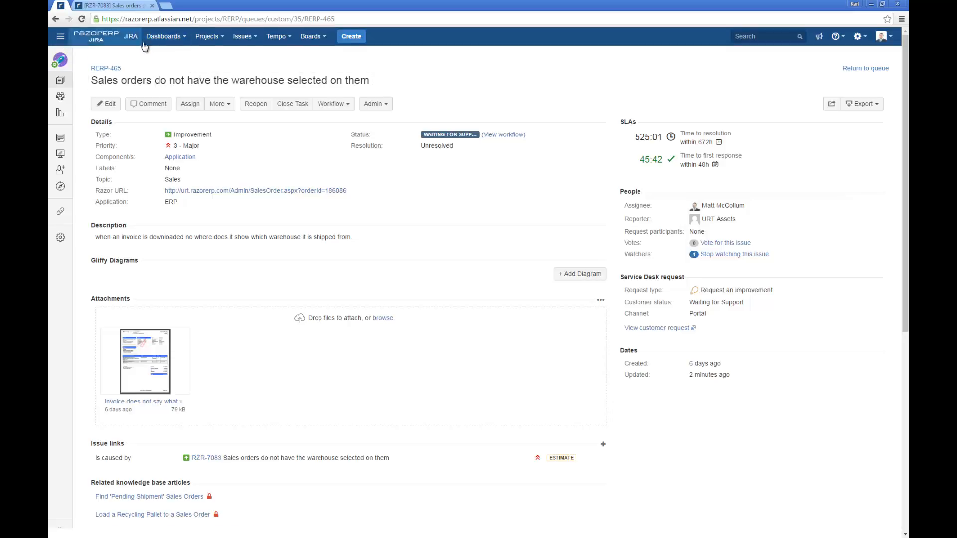
scroll(470, 263, down, 3)
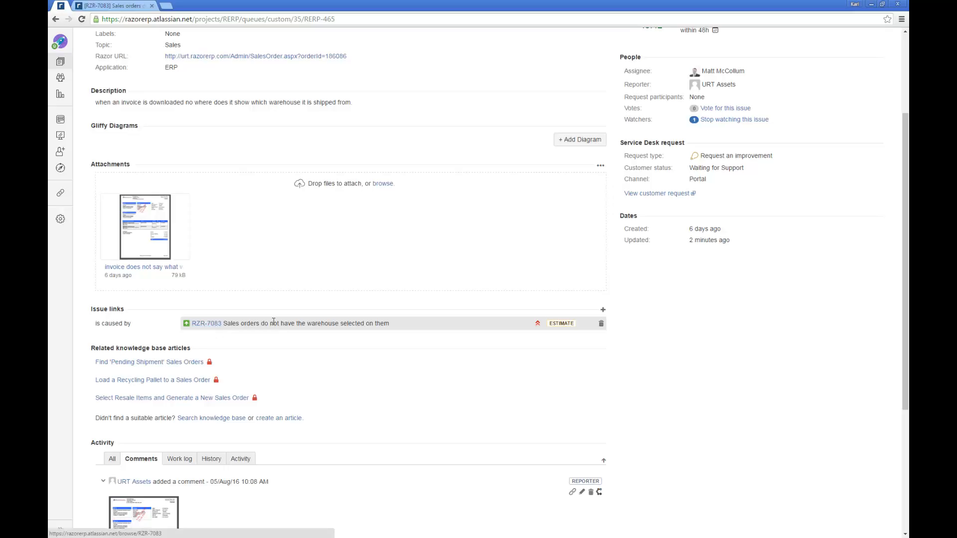
scroll(219, 259, down, 2)
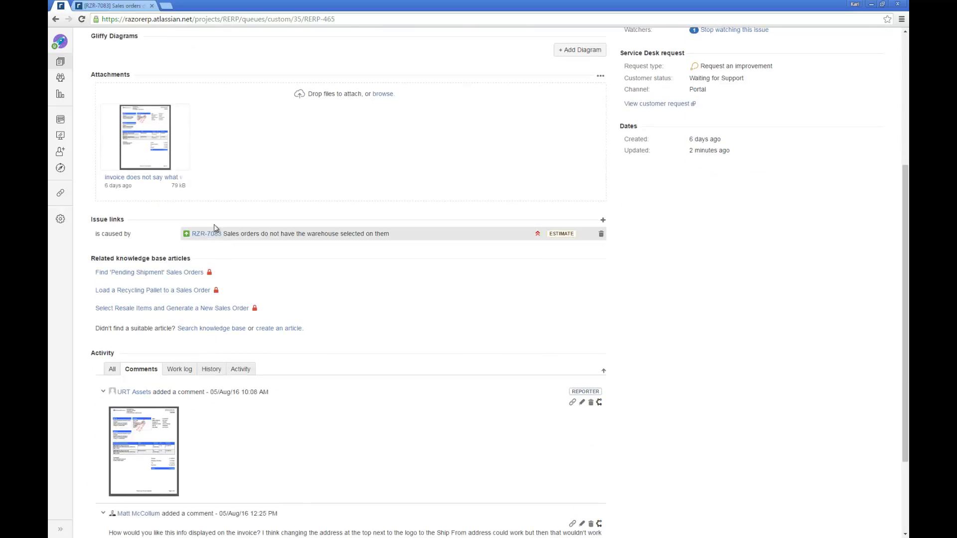
click(206, 233)
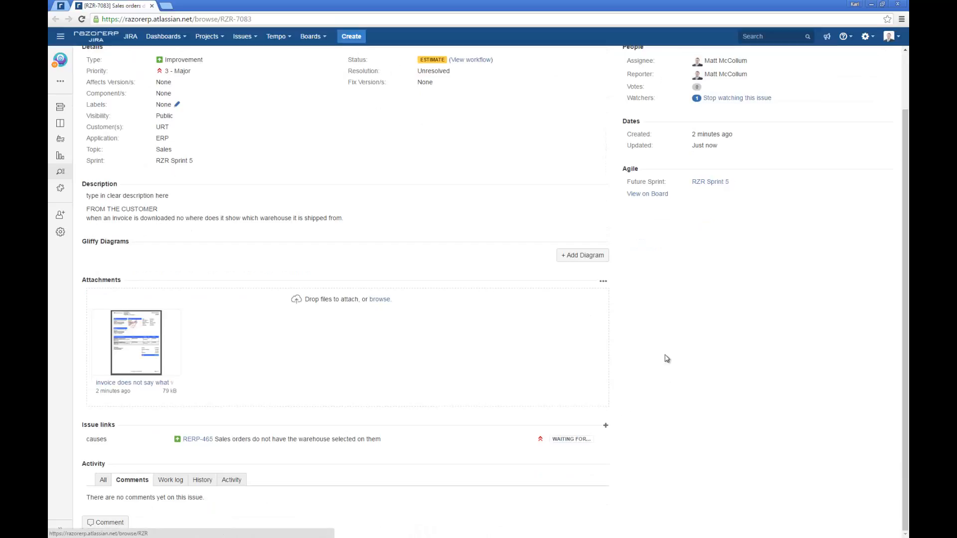
Step: Review the additional workflow transitions offered for issue RZR-7083 and close the list without choosing one
scroll(667, 359, up, 2)
click(355, 96)
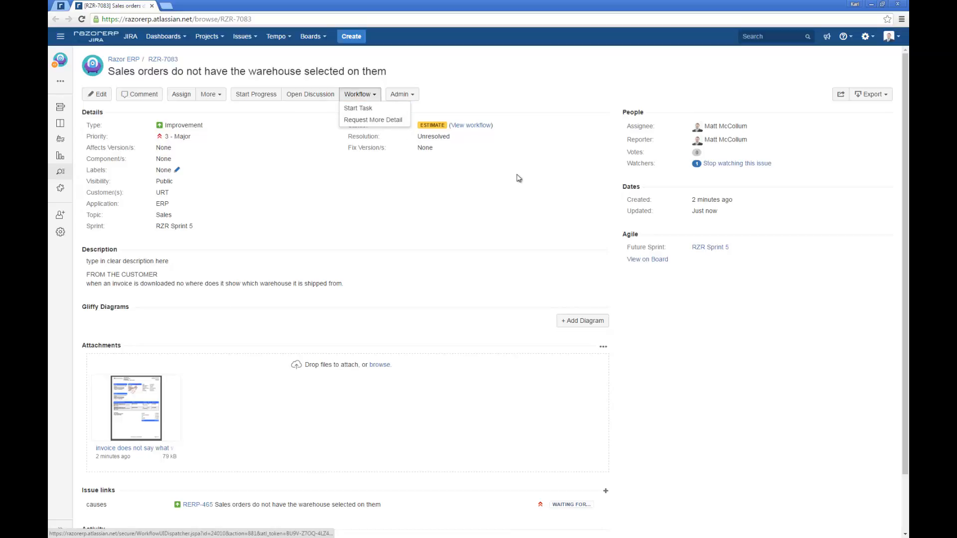
click(558, 249)
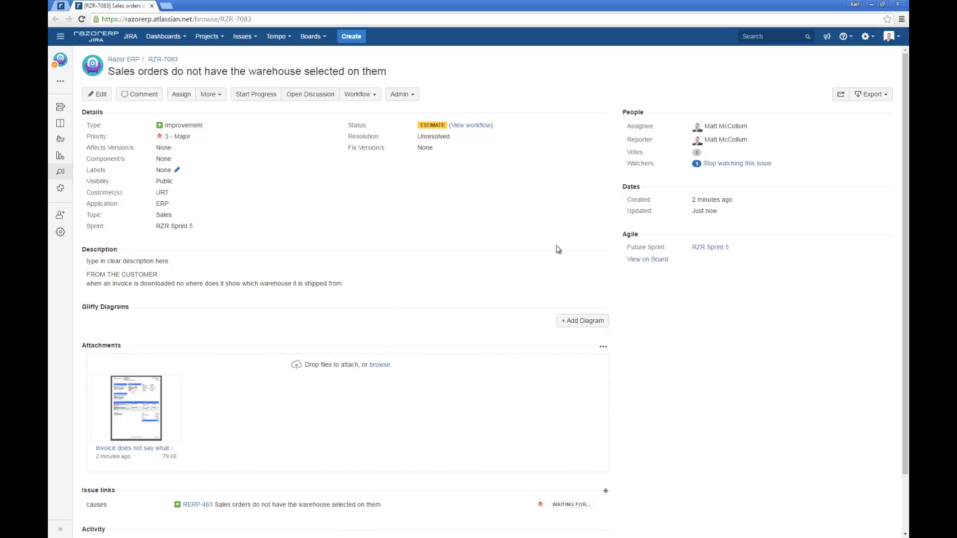